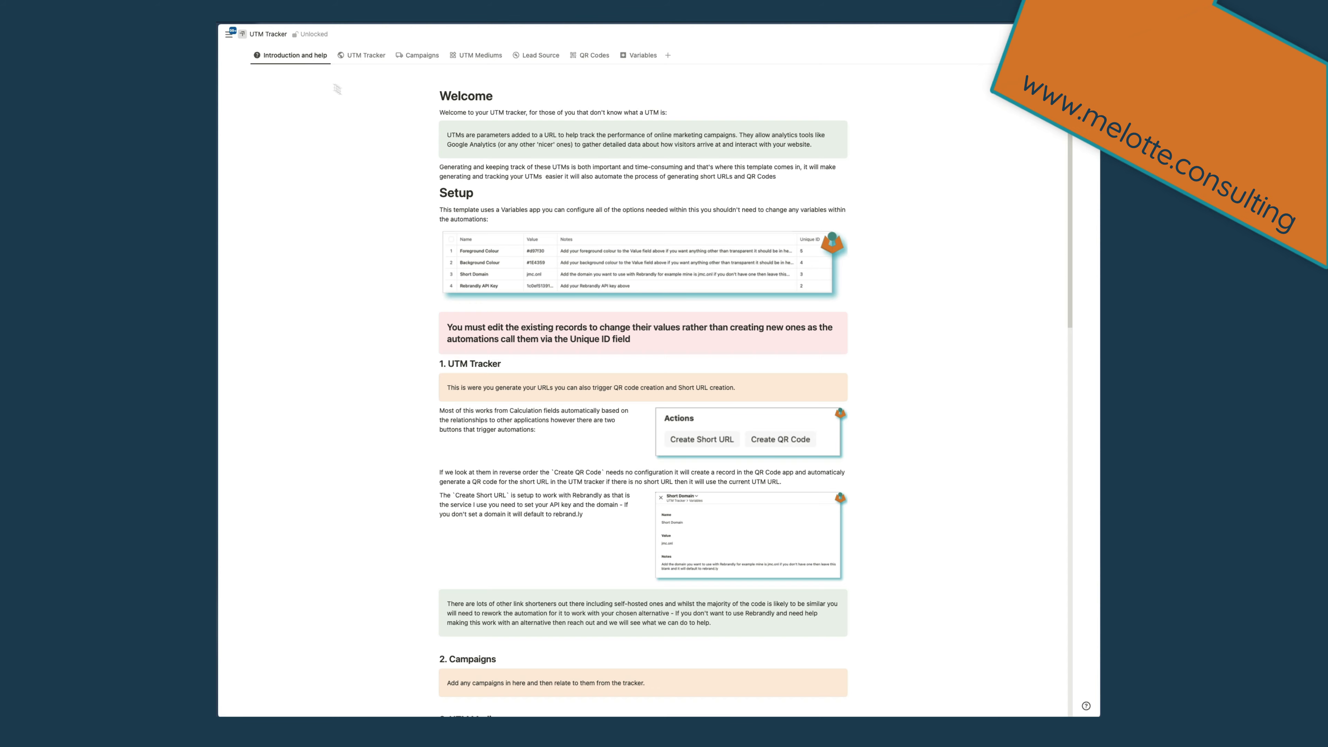
# Read through the setup and per-app guidance on the Introduction and help page.
pyautogui.scroll(-10, 712, 391)
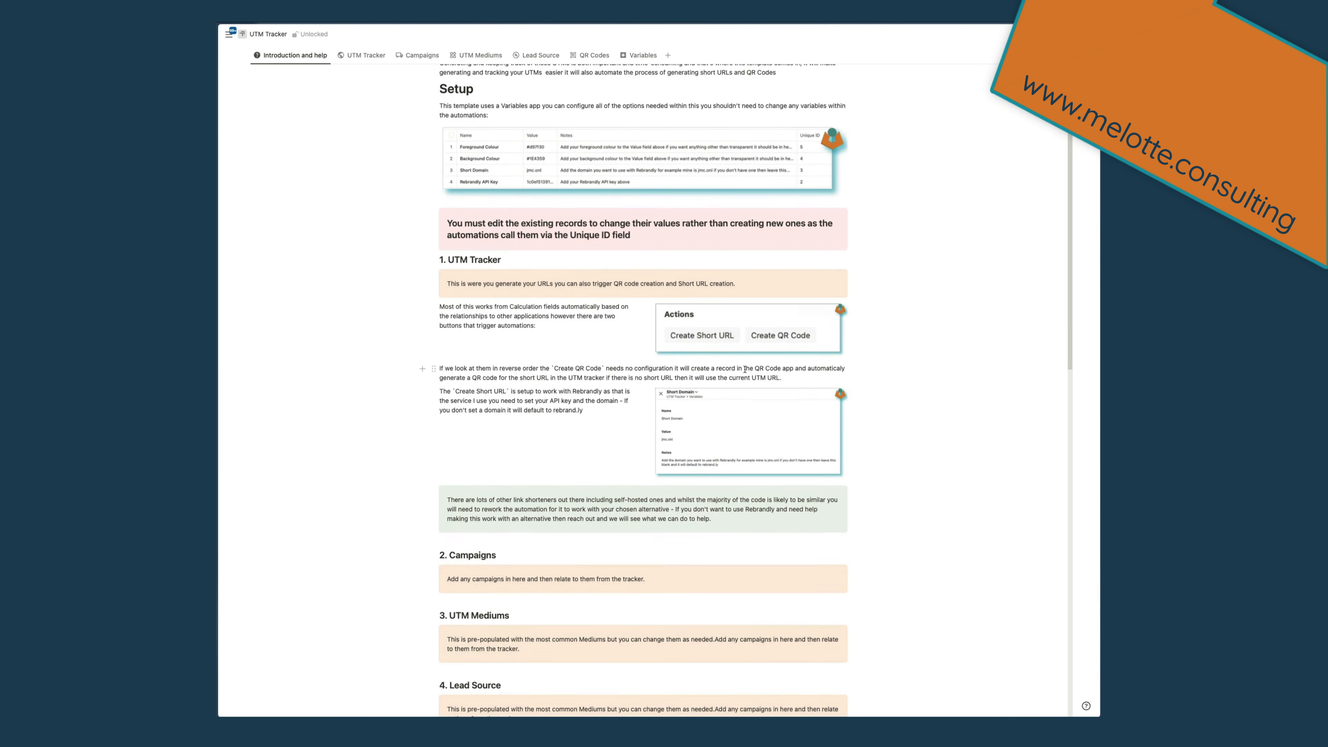
pyautogui.scroll(-5, 737, 358)
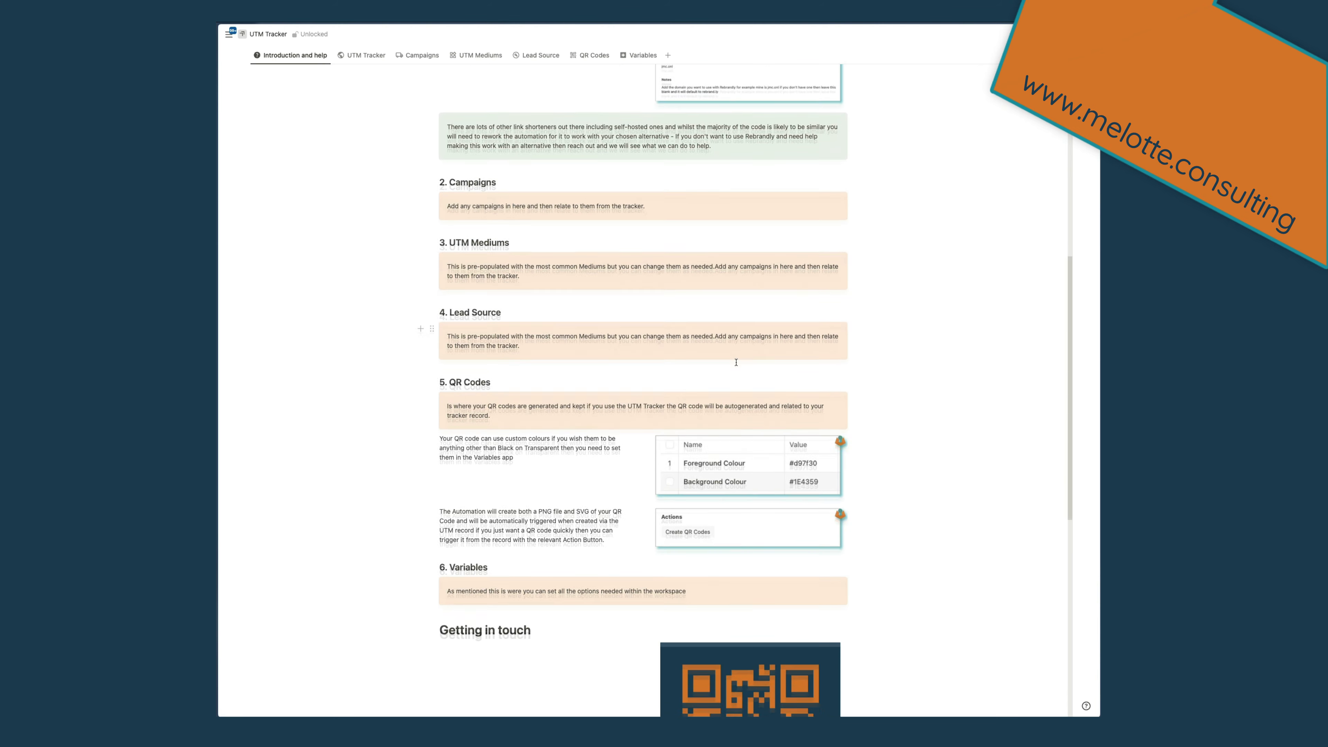
pyautogui.scroll(-3, 873, 425)
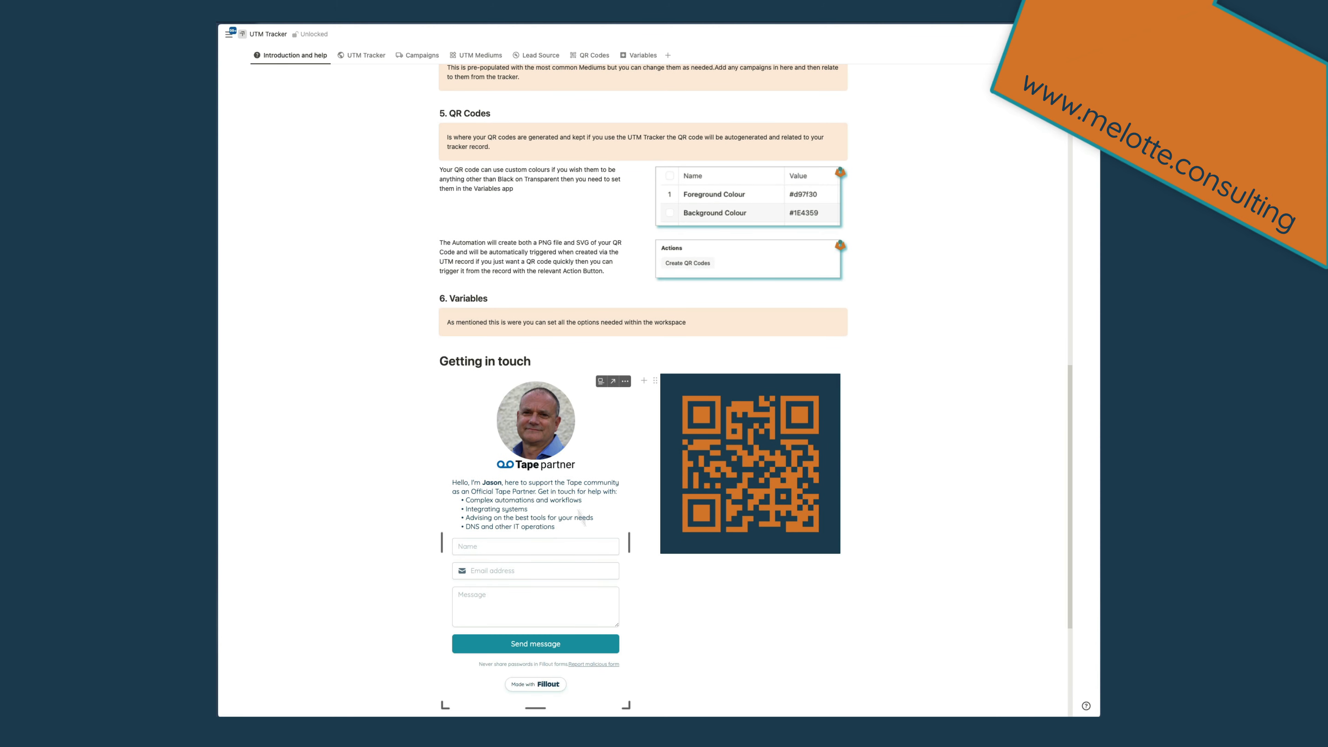
pyautogui.scroll(5, 909, 401)
pyautogui.scroll(5, 910, 403)
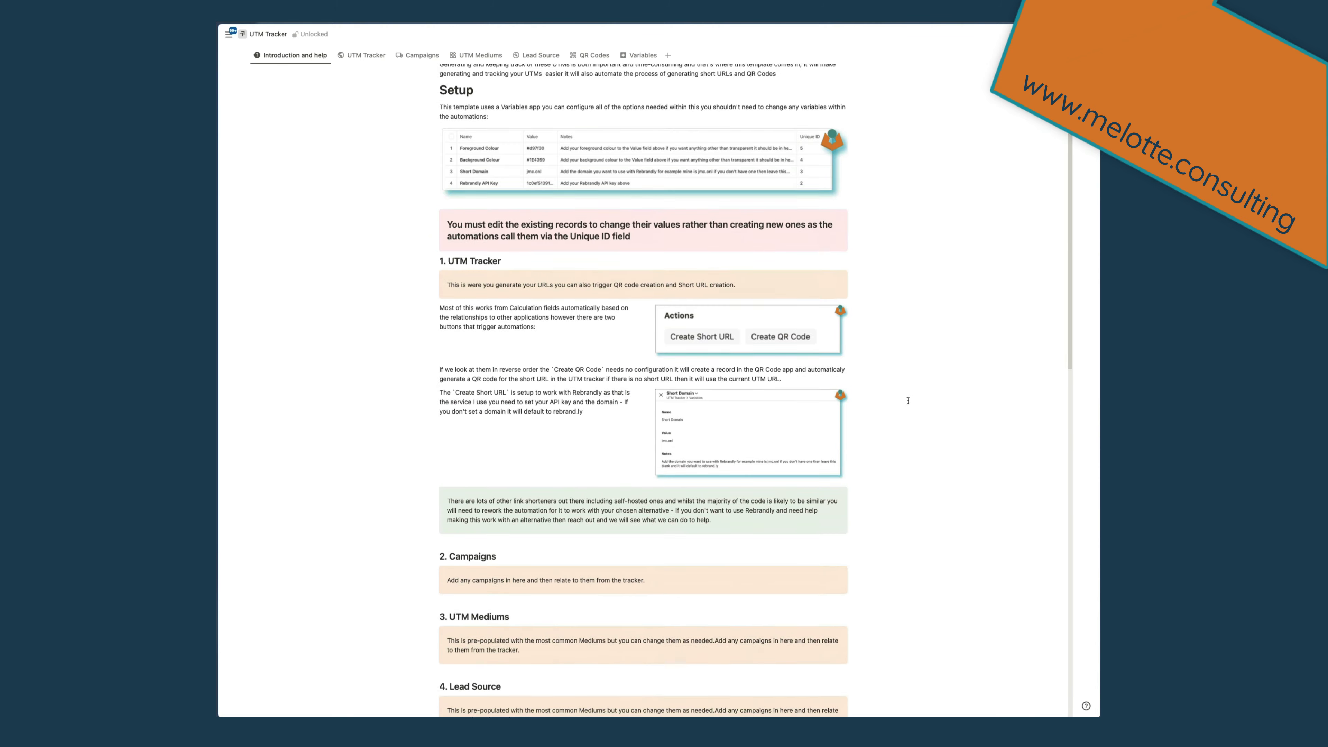
# Look through the workspace's UTM Tracker, Campaigns, UTM Mediums, Lead Source, QR Codes and Variables apps.
pyautogui.click(366, 55)
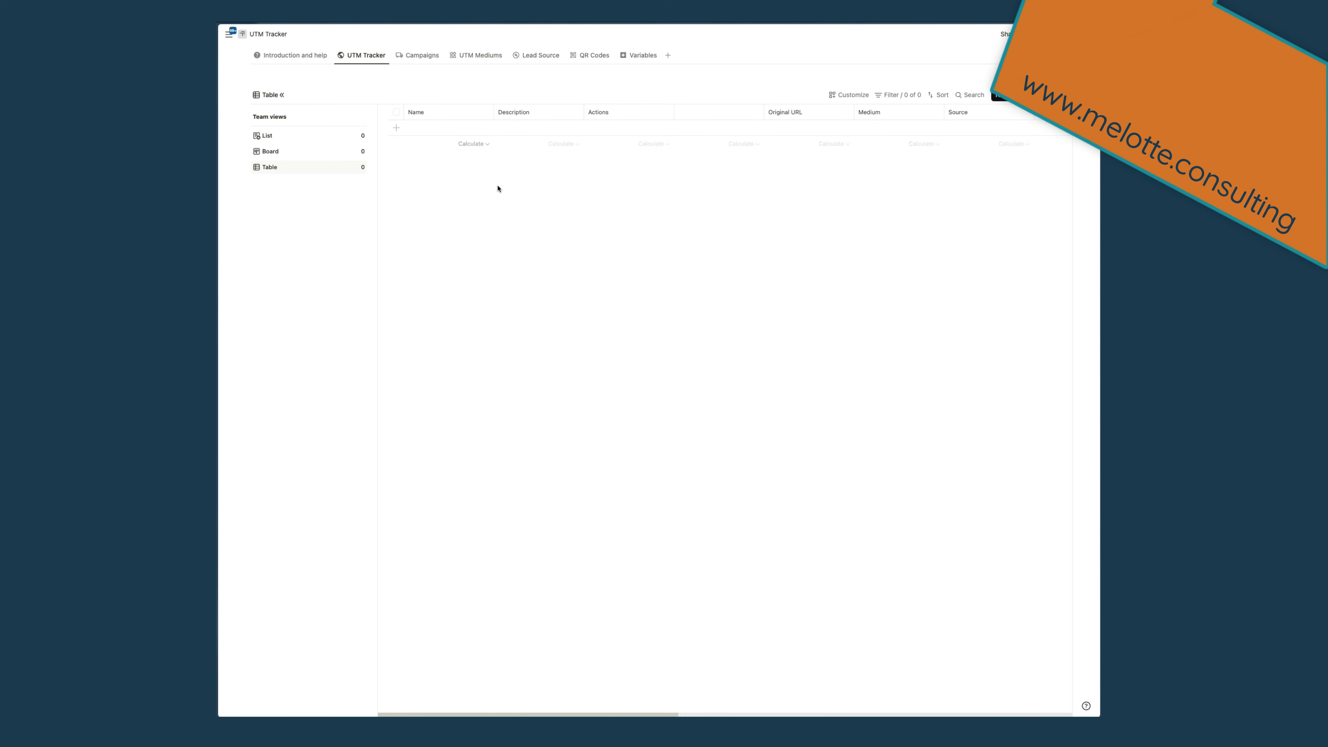
pyautogui.click(420, 57)
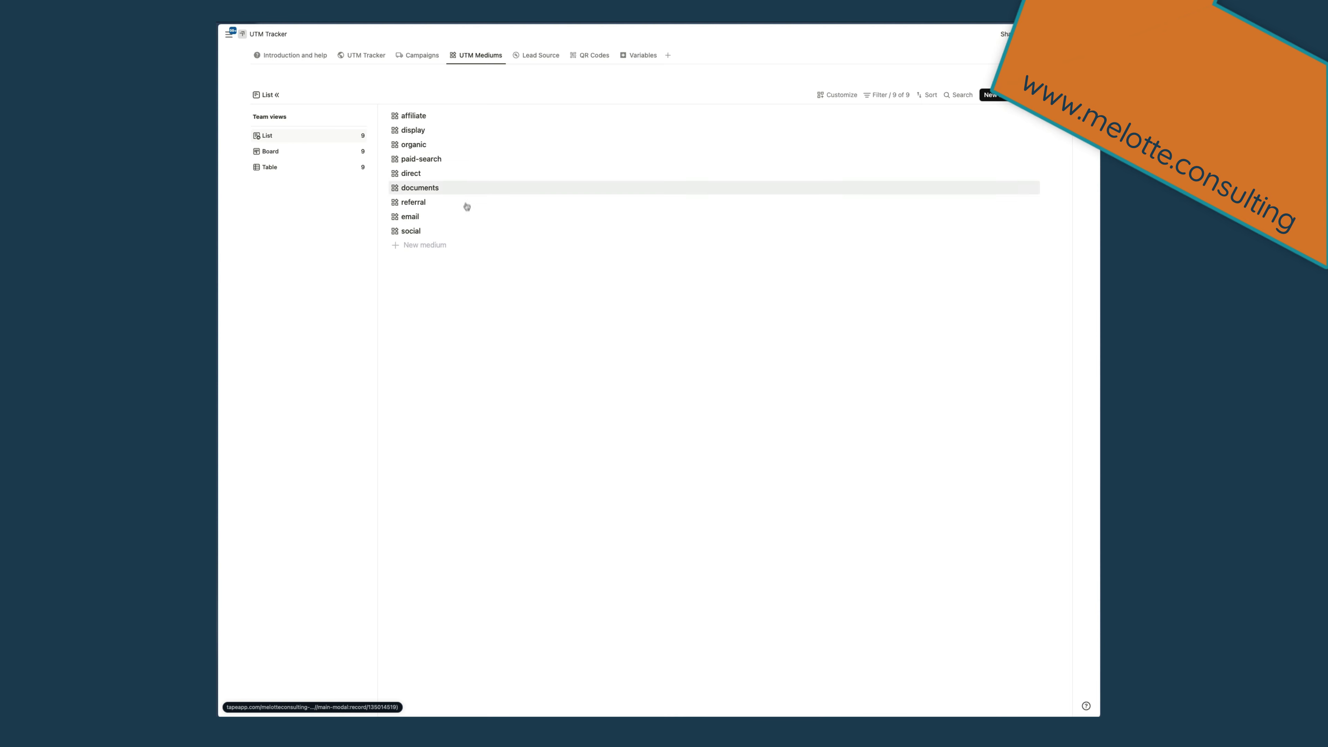
pyautogui.click(539, 55)
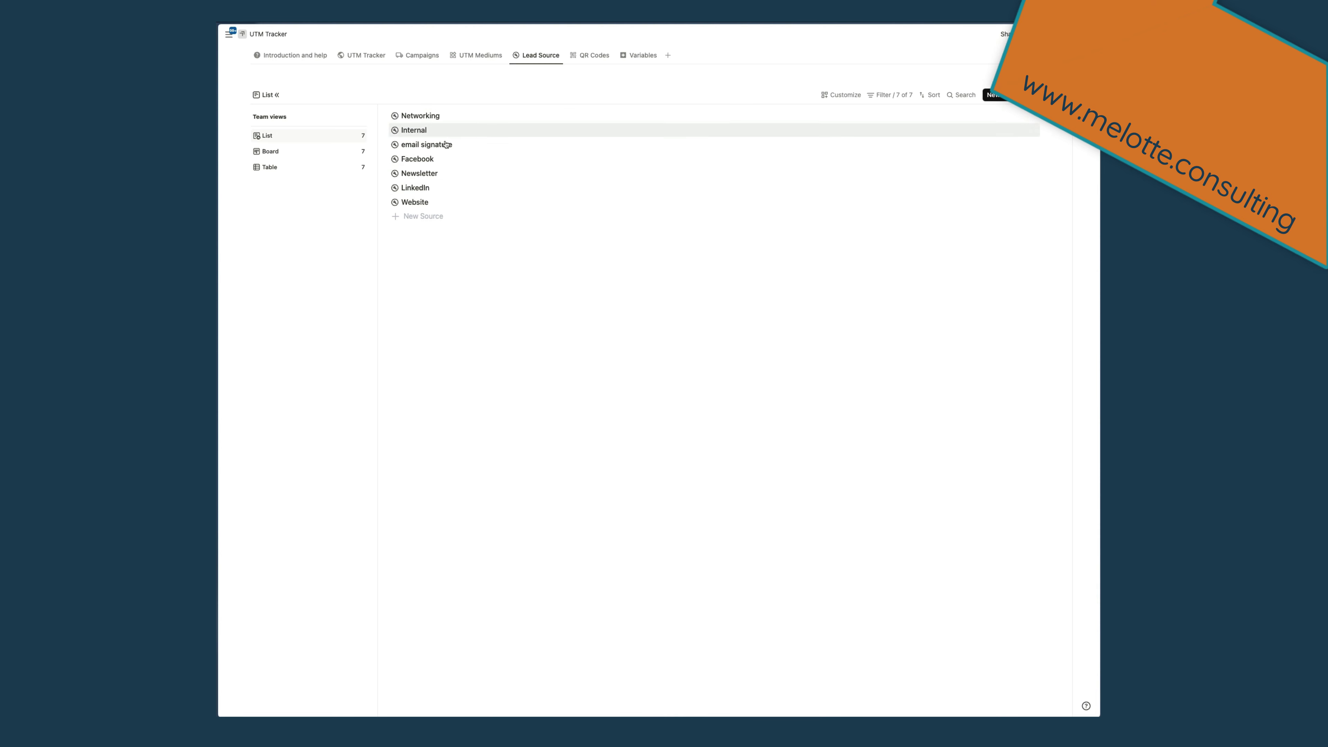
pyautogui.click(590, 56)
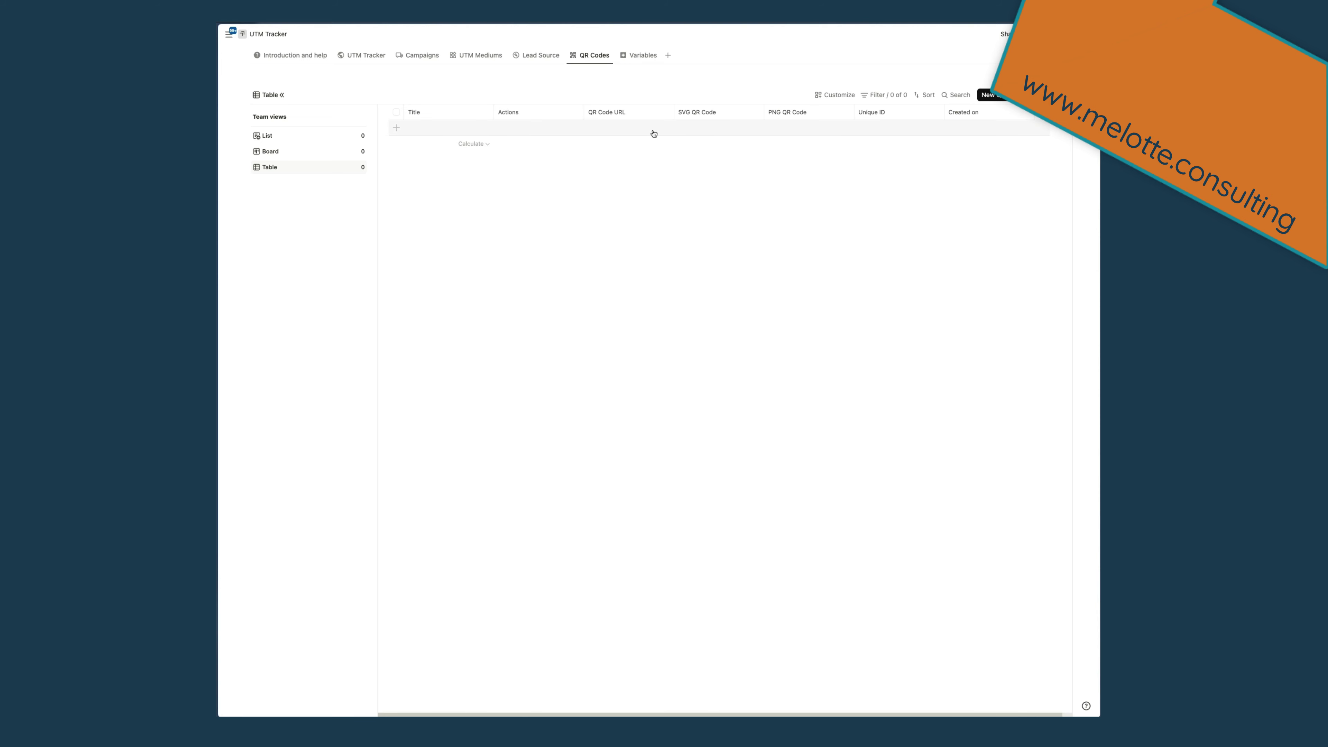
pyautogui.click(640, 60)
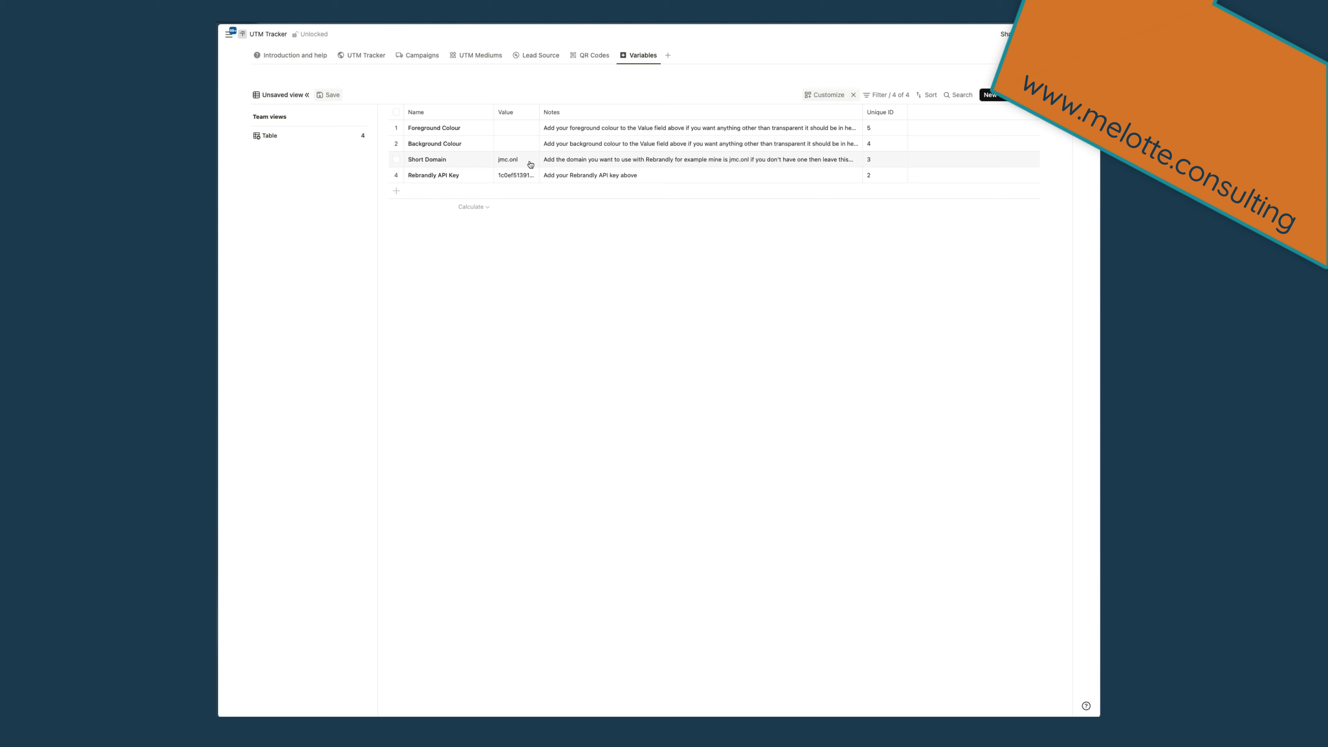
pyautogui.click(361, 55)
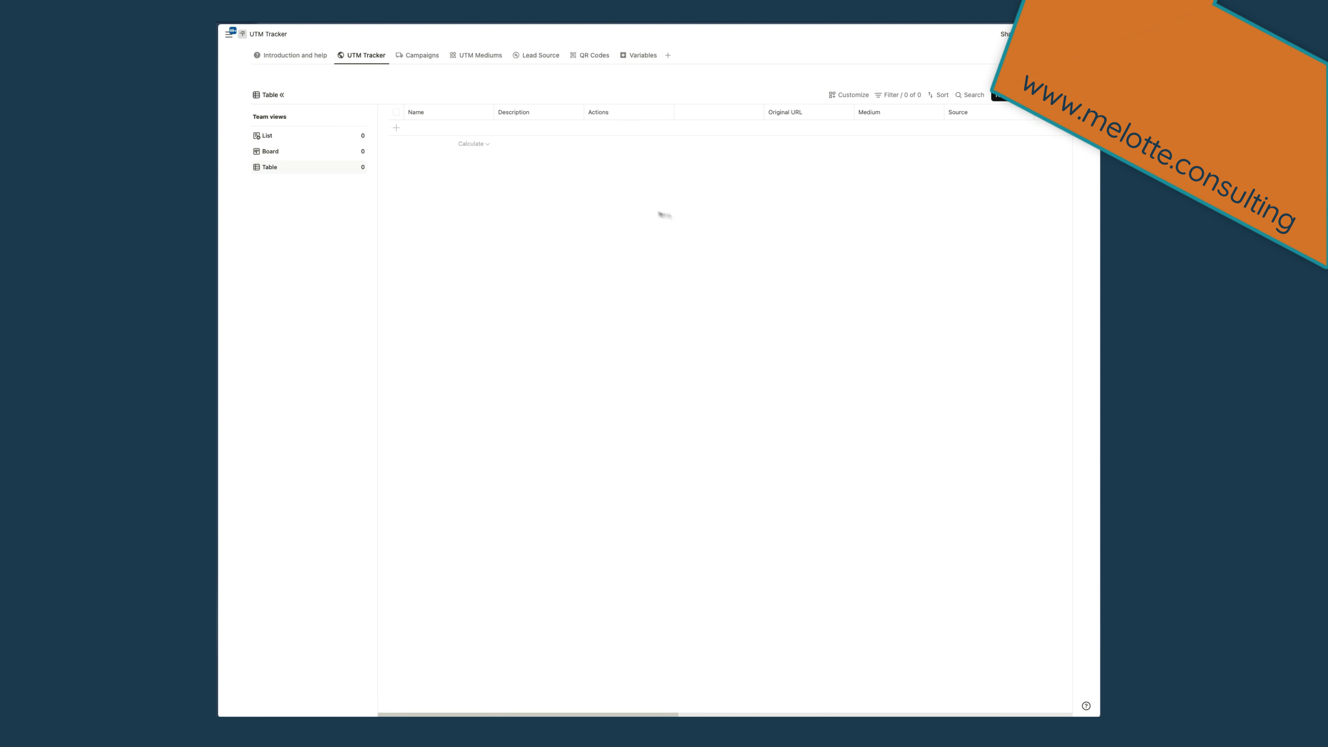
pyautogui.click(999, 96)
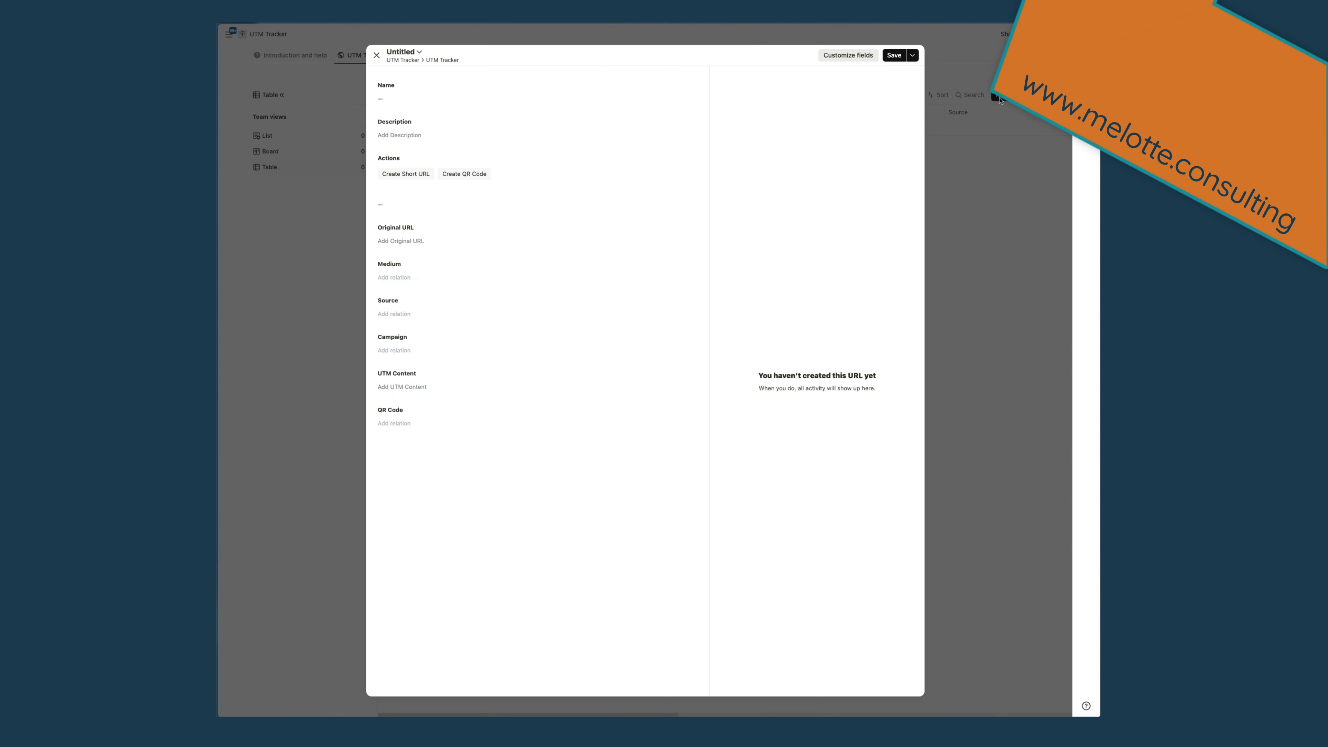
pyautogui.click(424, 137)
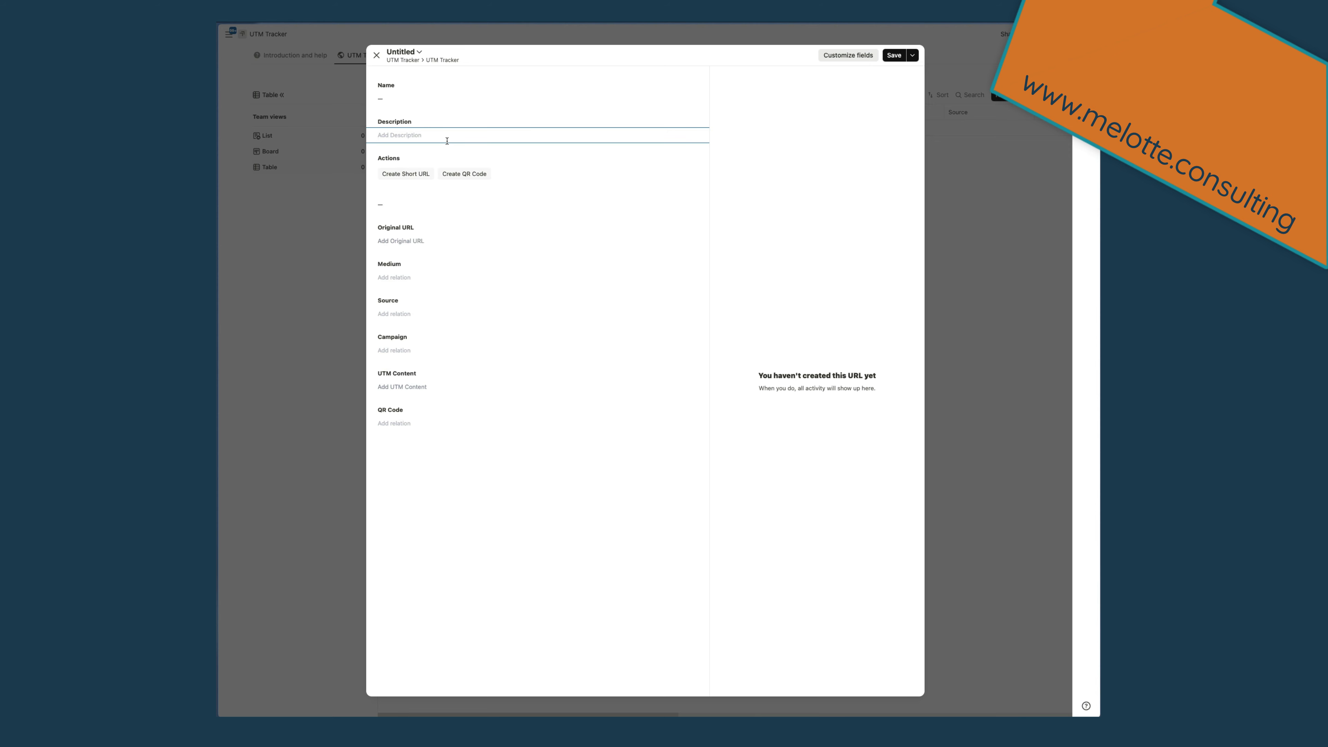
pyautogui.write('Test home page from LinkedIn')
pyautogui.click(534, 242)
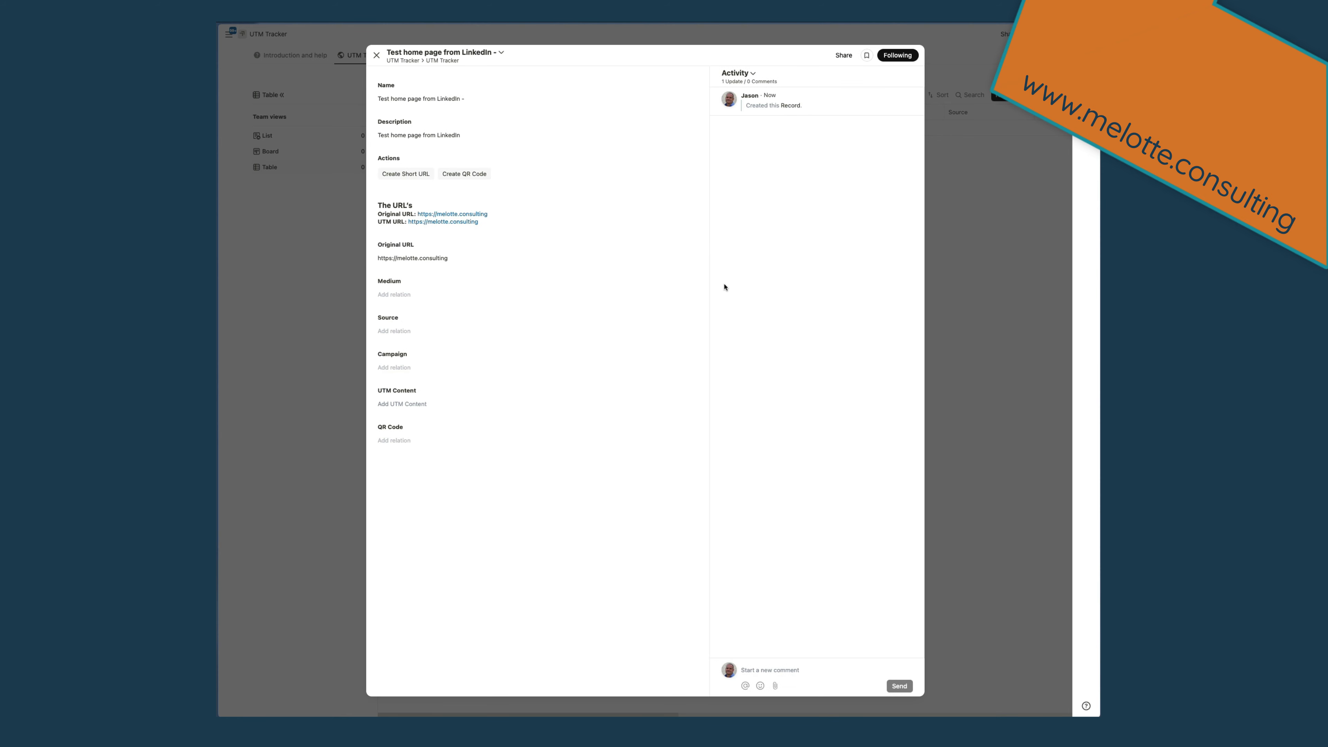
# Relate the URL record to the medium direct, the source LinkedIn and the campaign Tape.
pyautogui.click(406, 297)
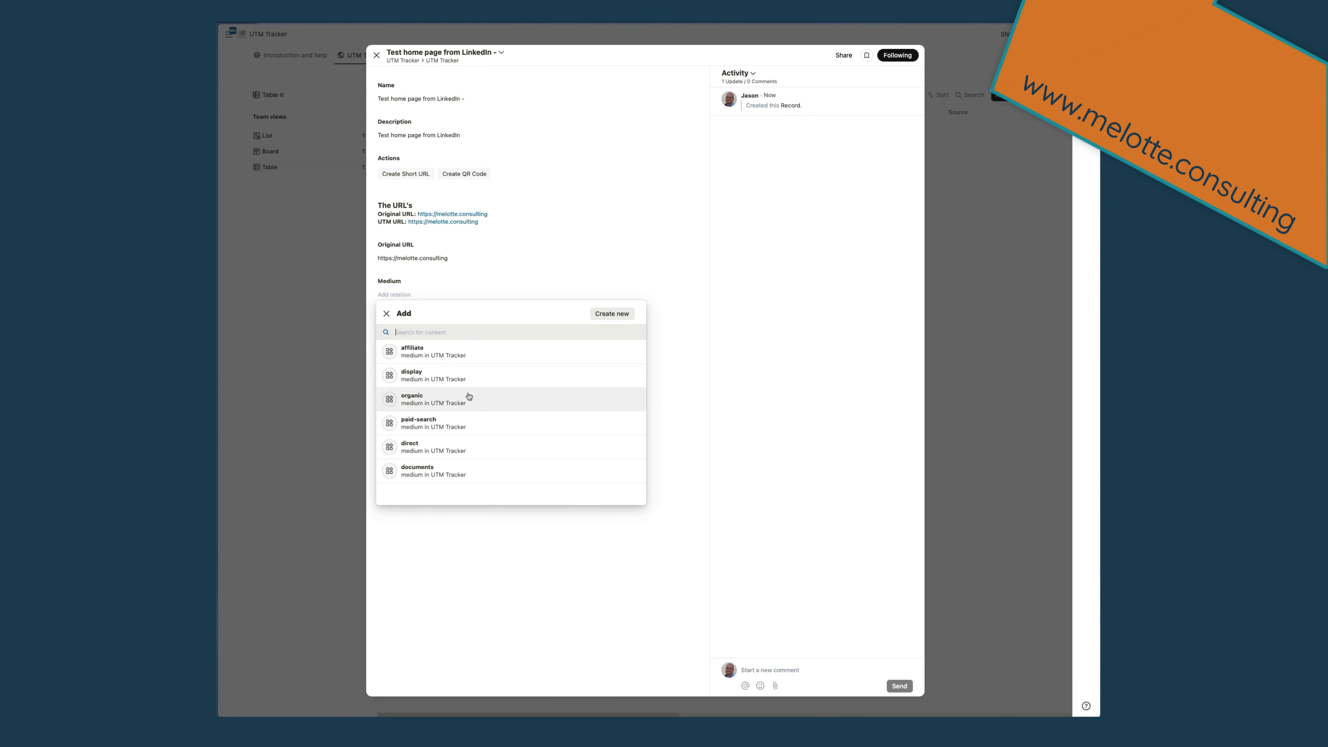
pyautogui.click(483, 448)
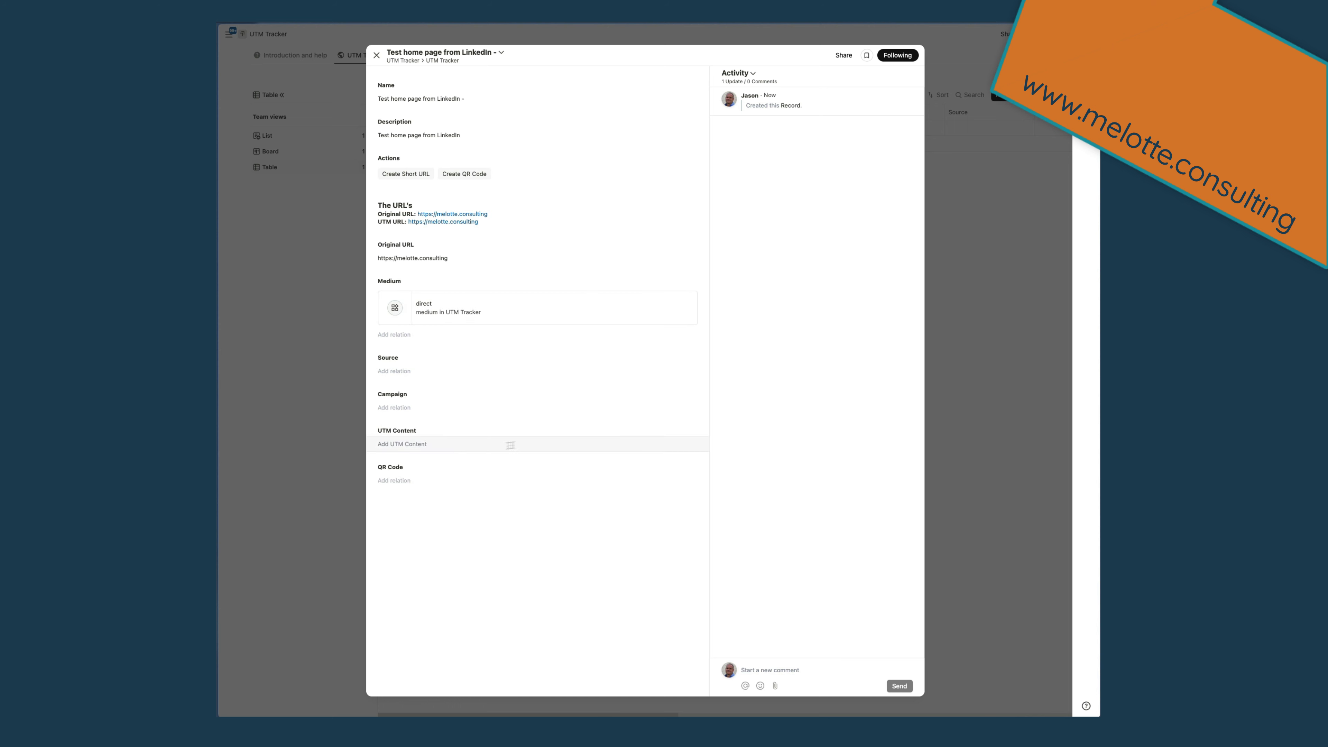
pyautogui.click(405, 371)
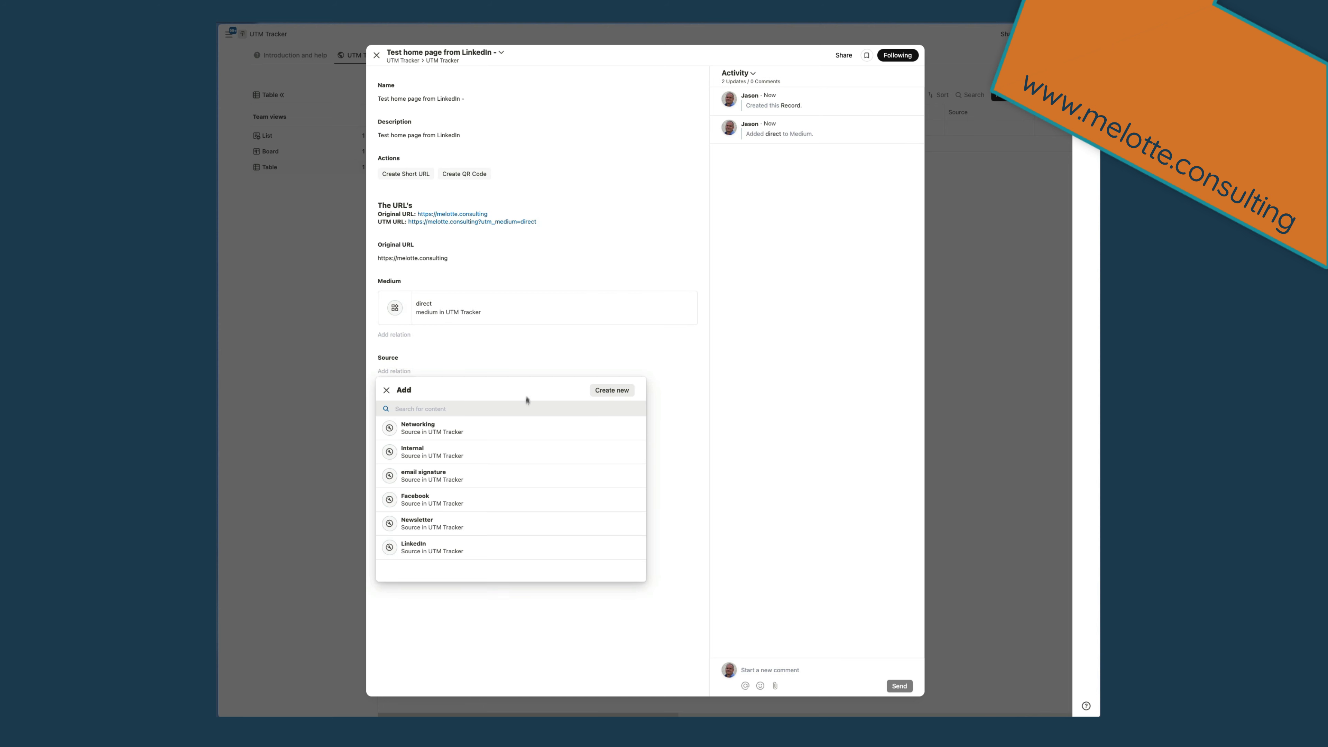
pyautogui.click(469, 549)
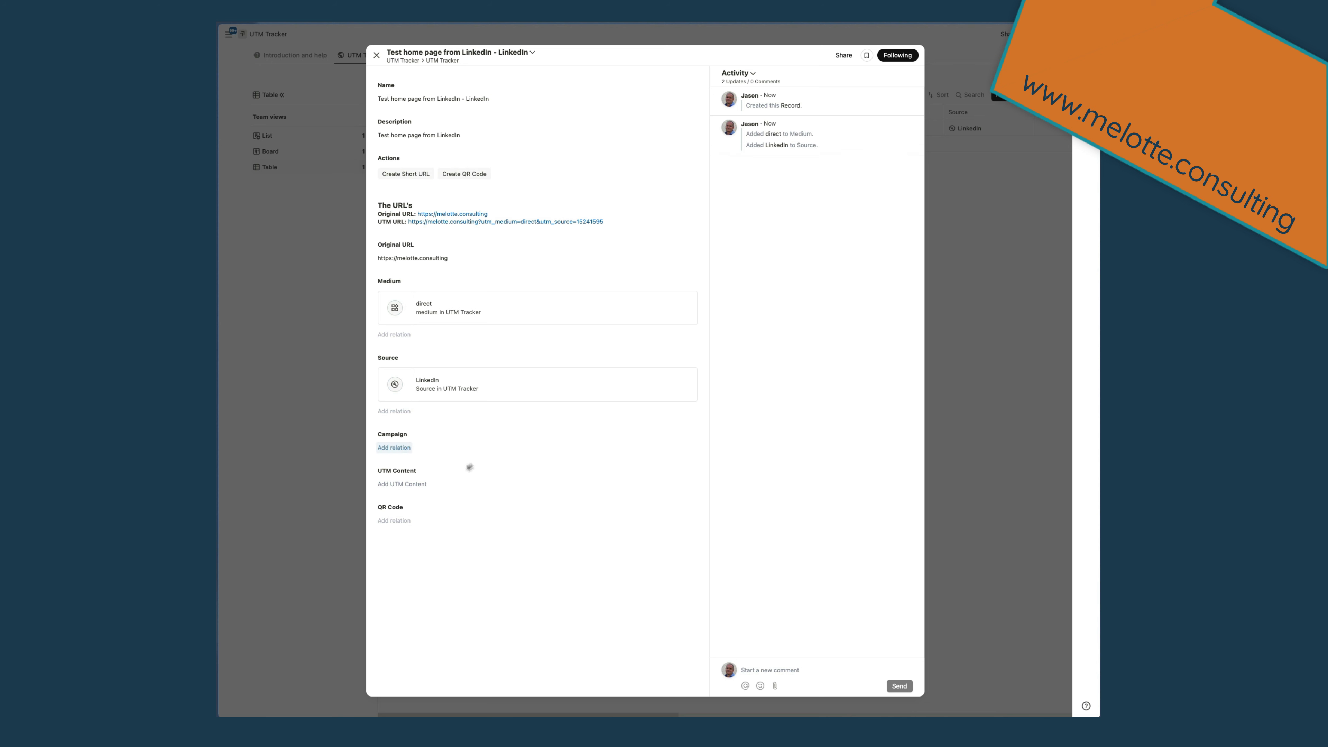
pyautogui.click(399, 447)
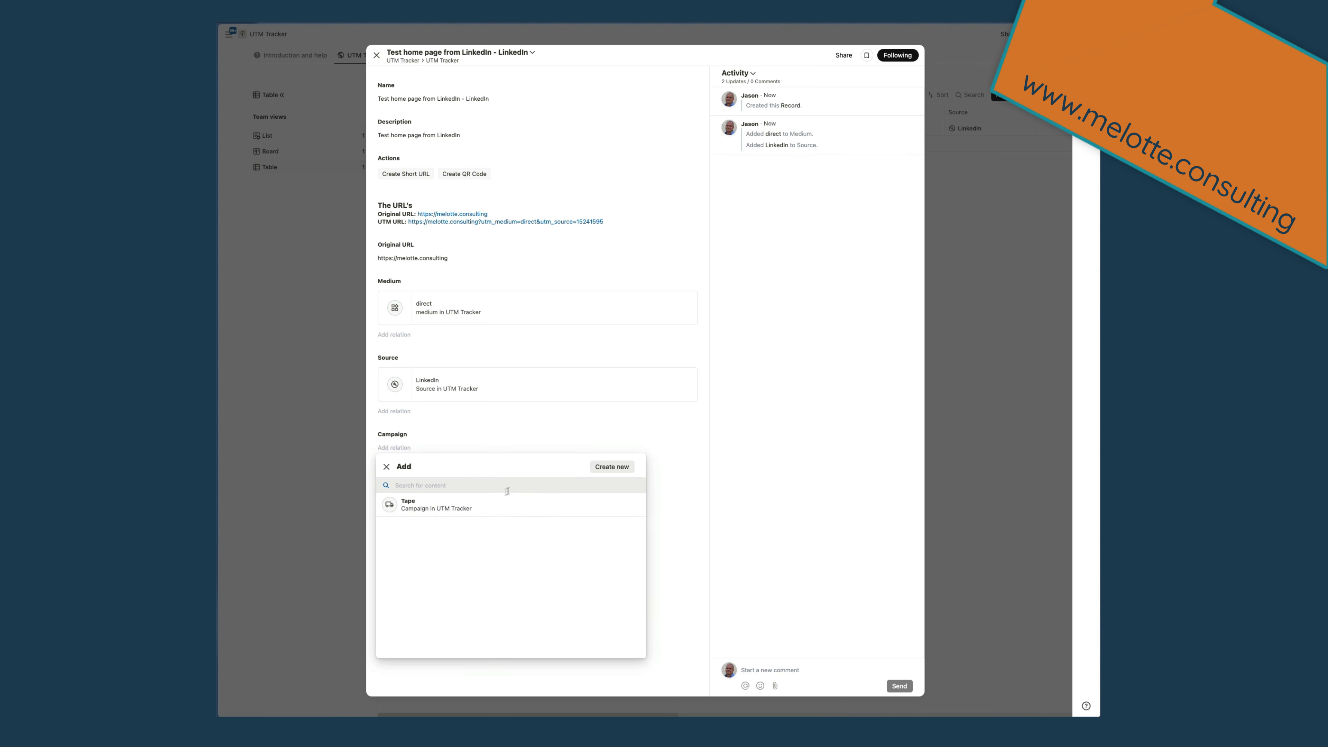
pyautogui.click(463, 510)
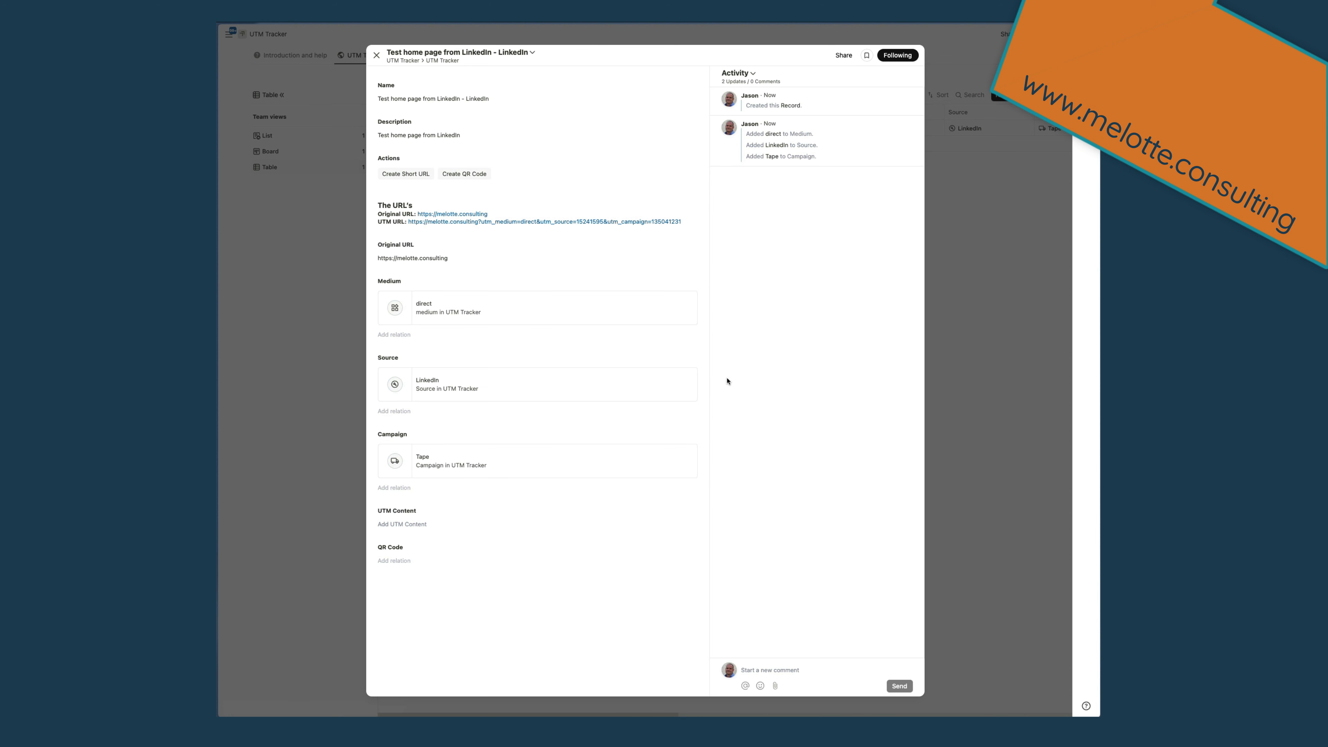
# Generate the short URL for the LinkedIn home page record and open its related QR code record.
pyautogui.click(407, 175)
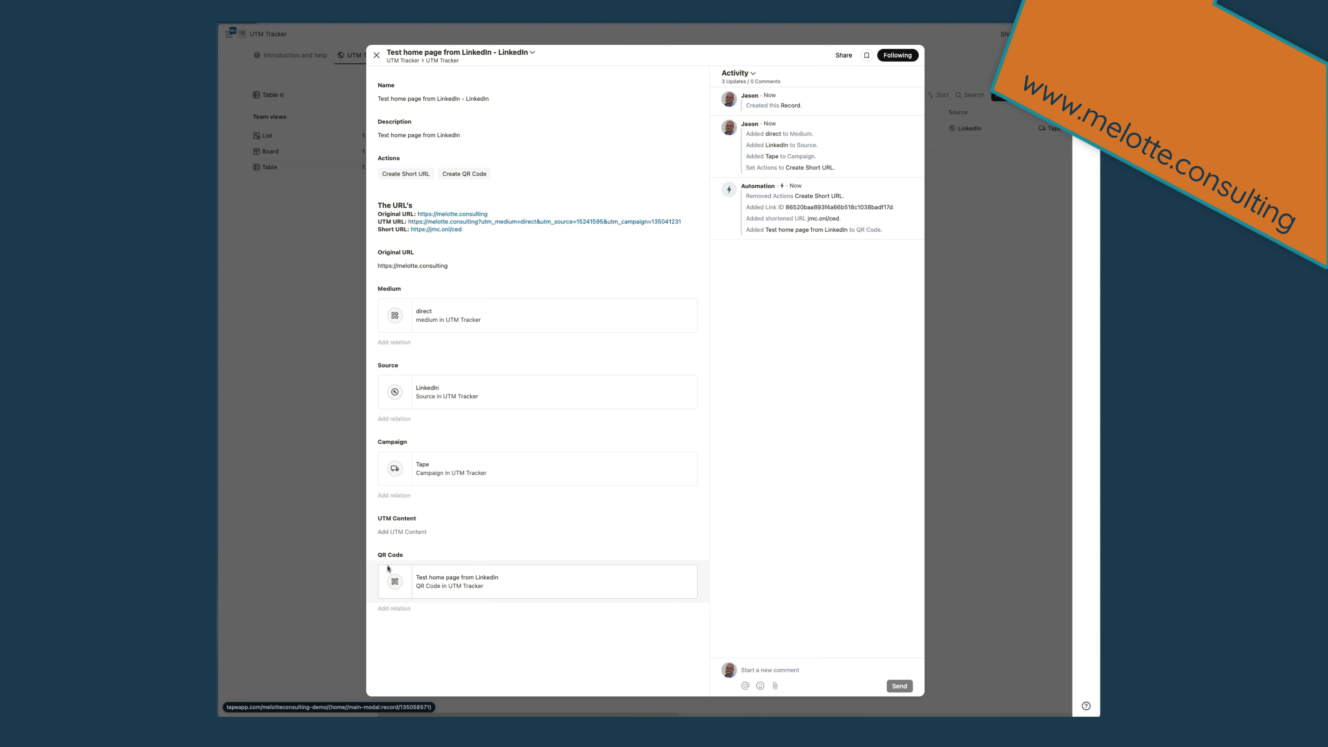
pyautogui.click(501, 587)
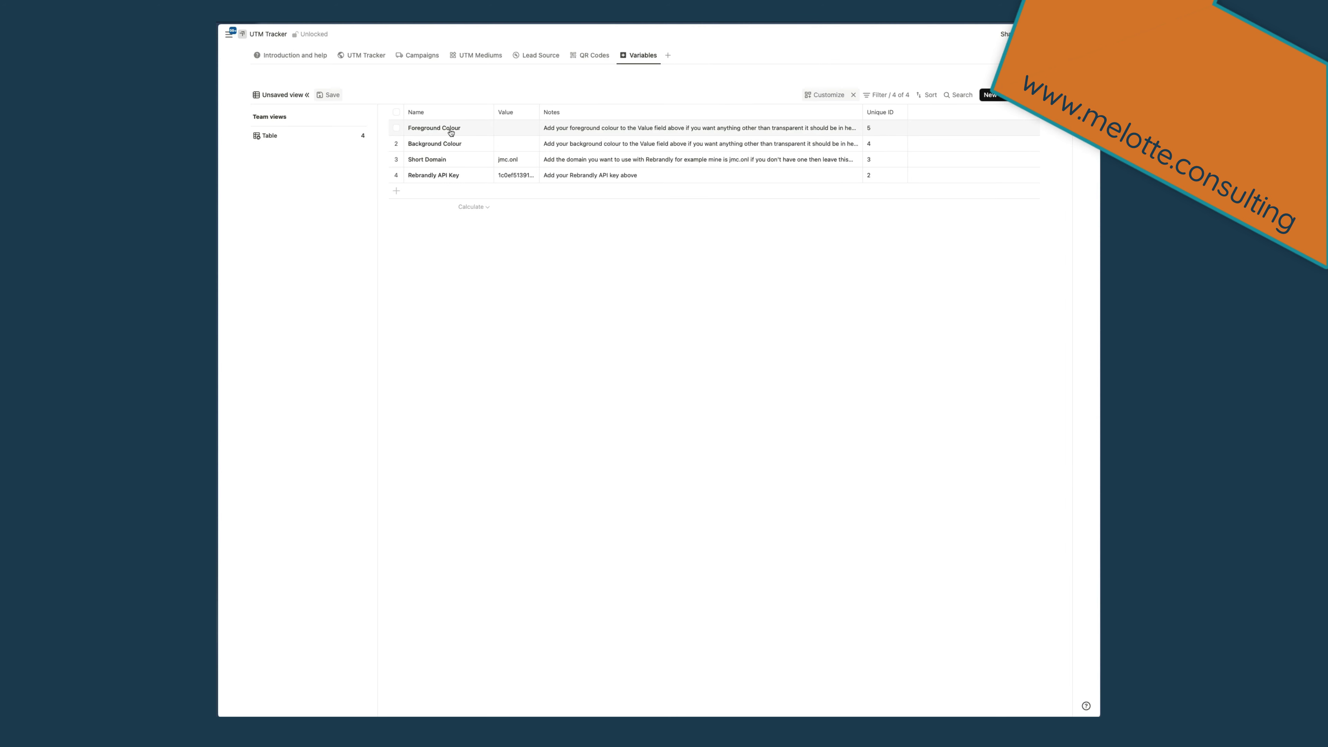
# Set the Foreground Colour variable's value to #d97f30, copied from its notes, and close the record.
pyautogui.click(451, 133)
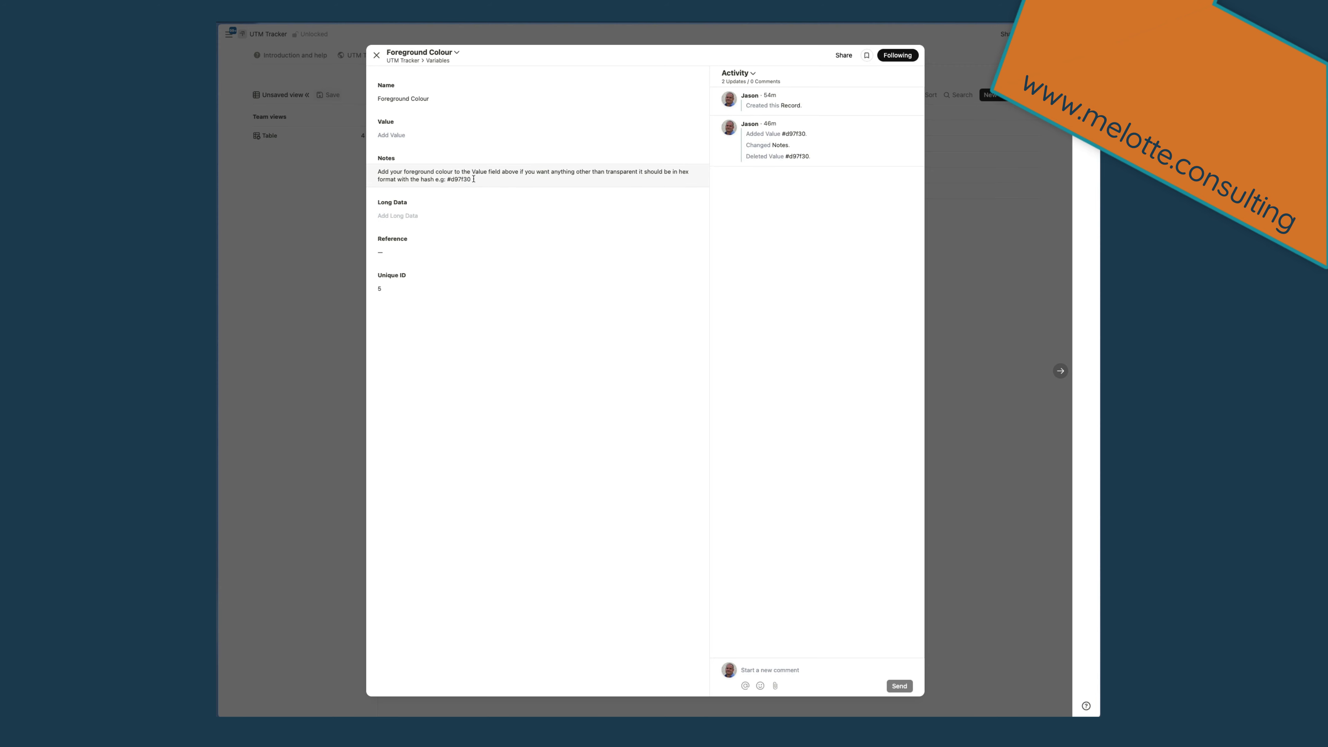
pyautogui.moveTo(474, 179); pyautogui.dragTo(448, 180)
pyautogui.press('super+c')
pyautogui.click(405, 135)
pyautogui.press('super+v')
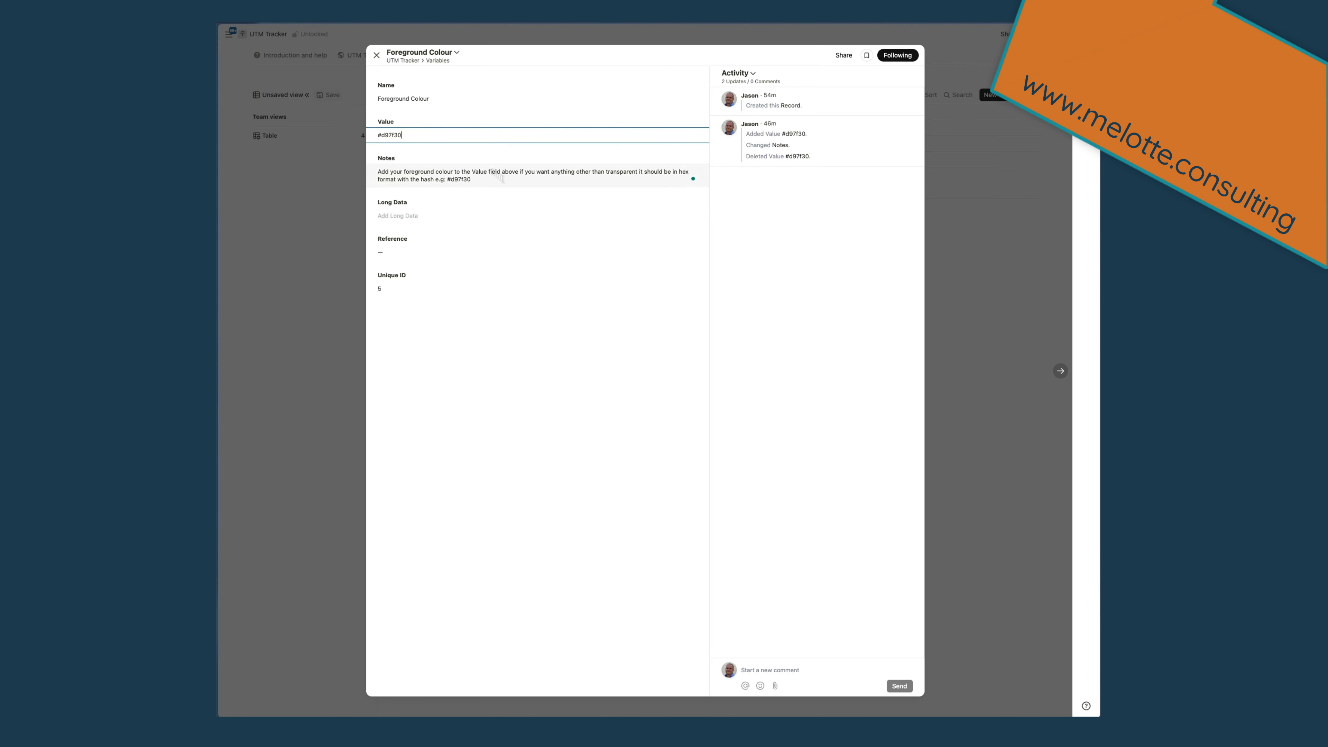
pyautogui.click(377, 57)
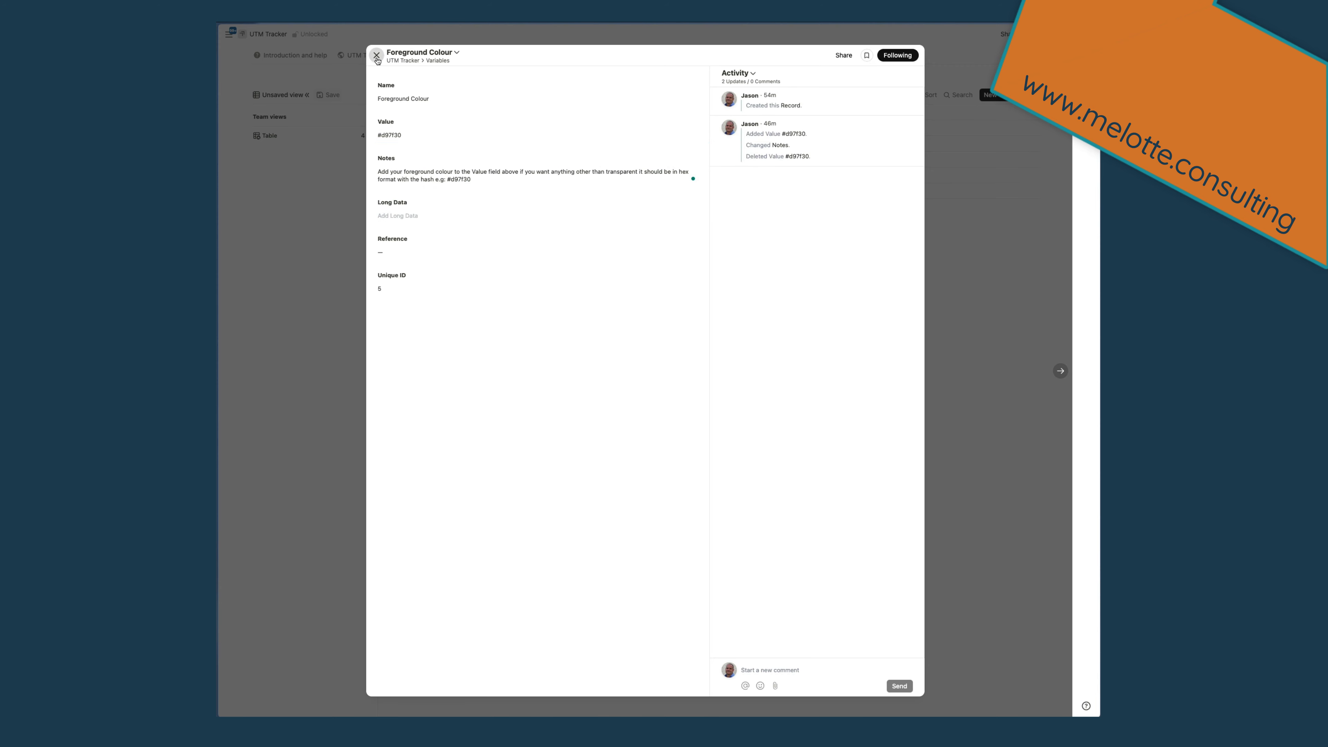
# Set the Background Colour variable's value to #1E4359, copied from its notes, and close the record.
pyautogui.click(465, 143)
pyautogui.moveTo(473, 180); pyautogui.dragTo(448, 180)
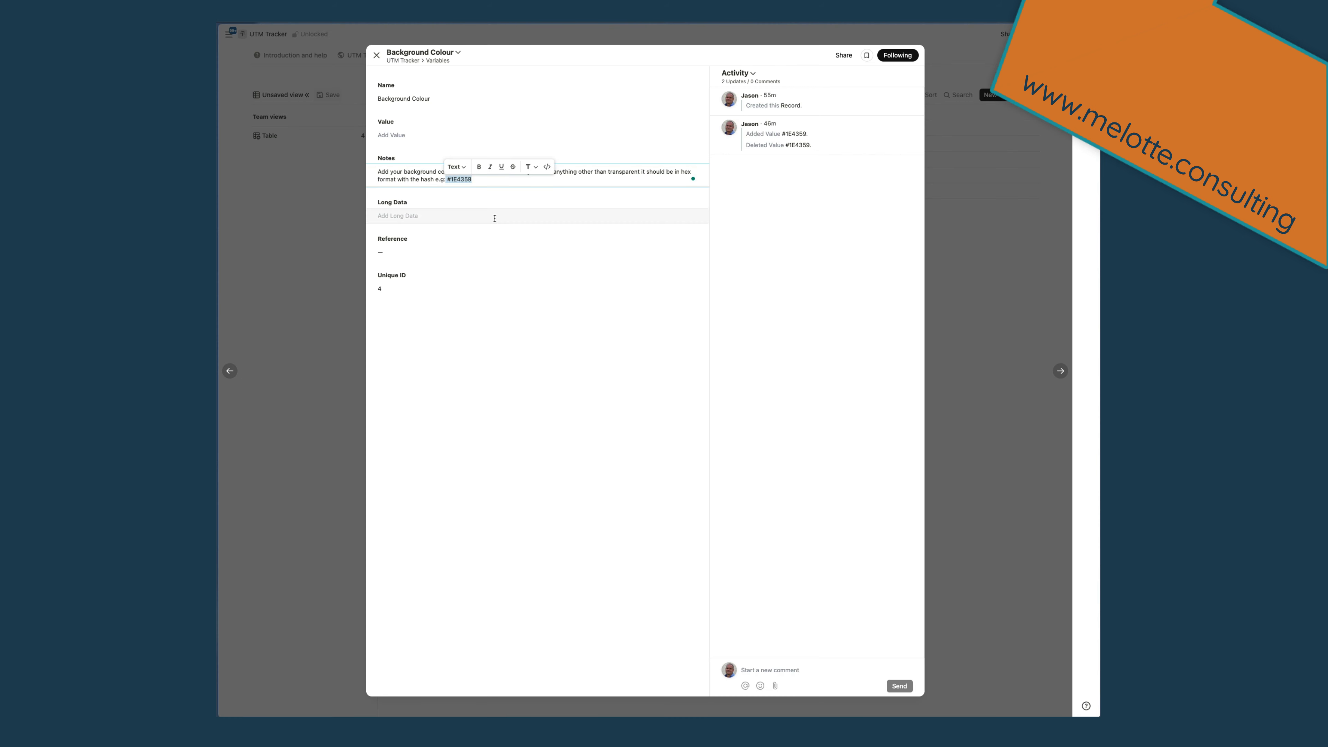
pyautogui.press('super+c')
pyautogui.click(422, 136)
pyautogui.press('super+v')
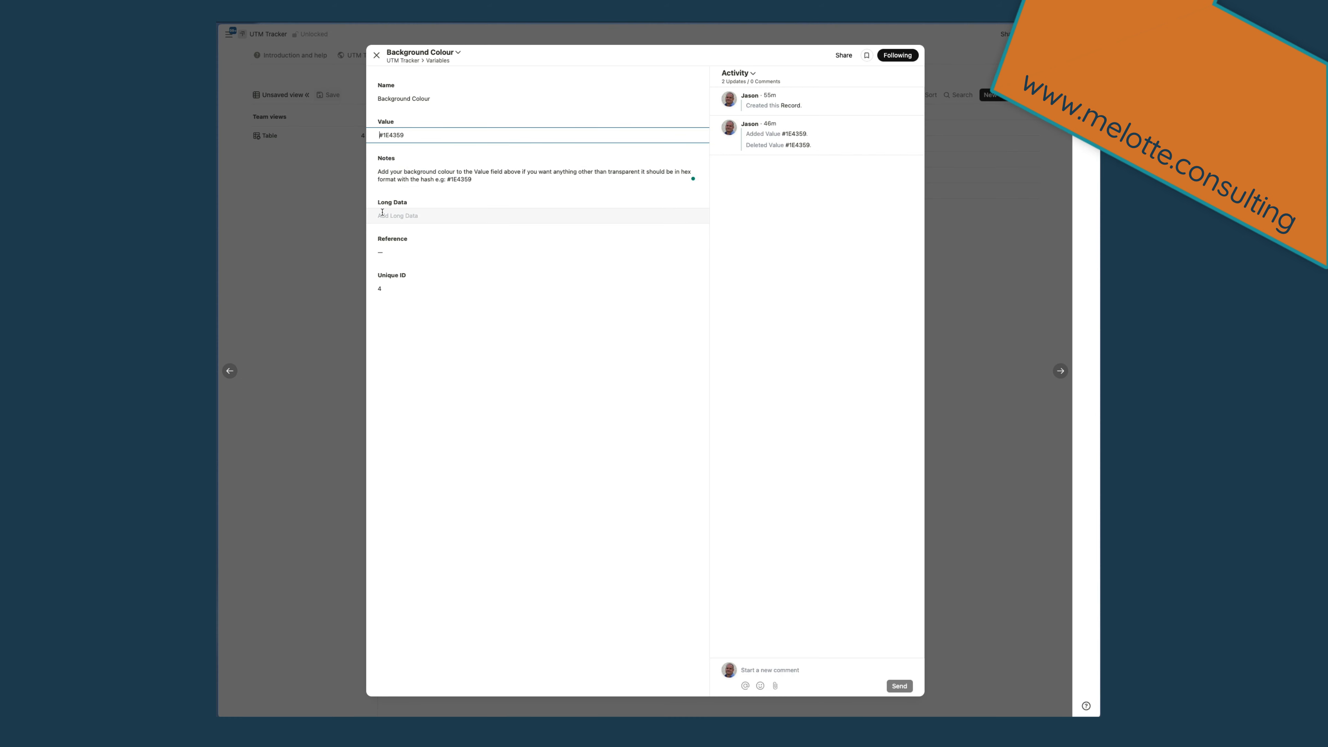
pyautogui.click(377, 55)
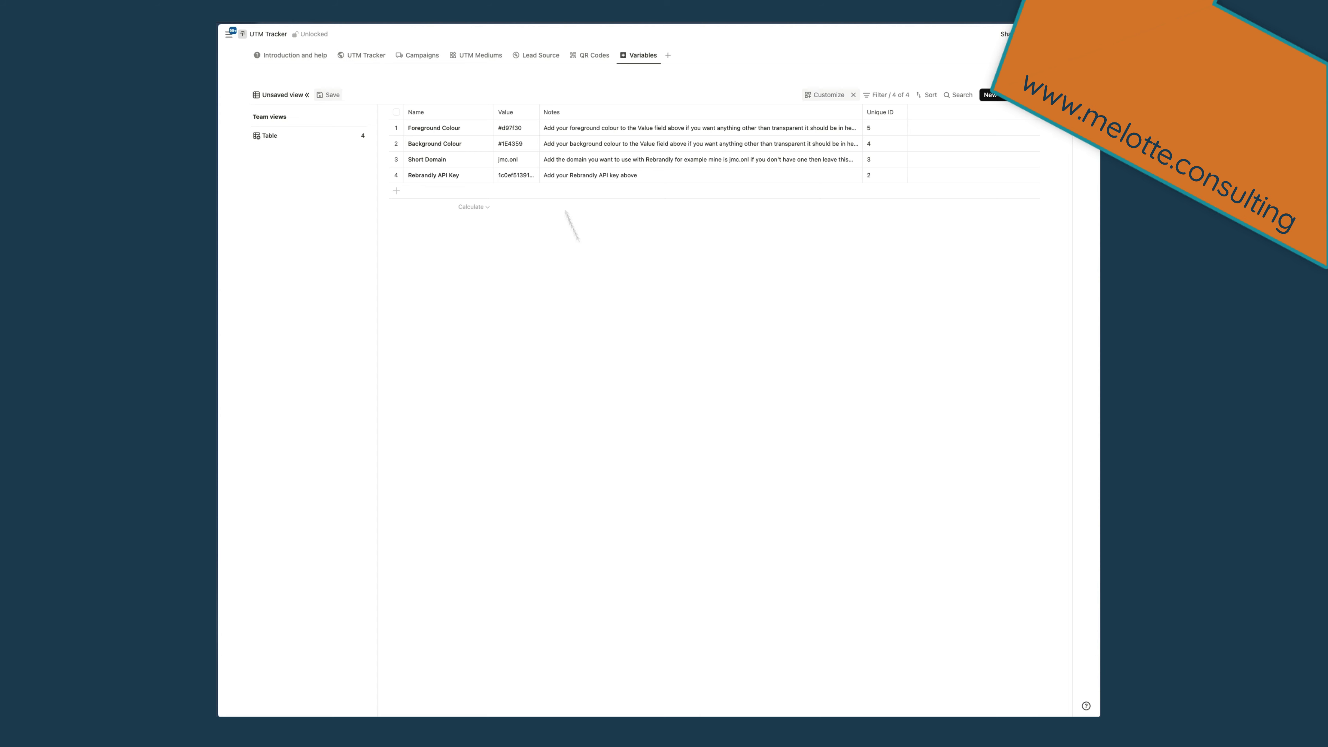
pyautogui.click(589, 55)
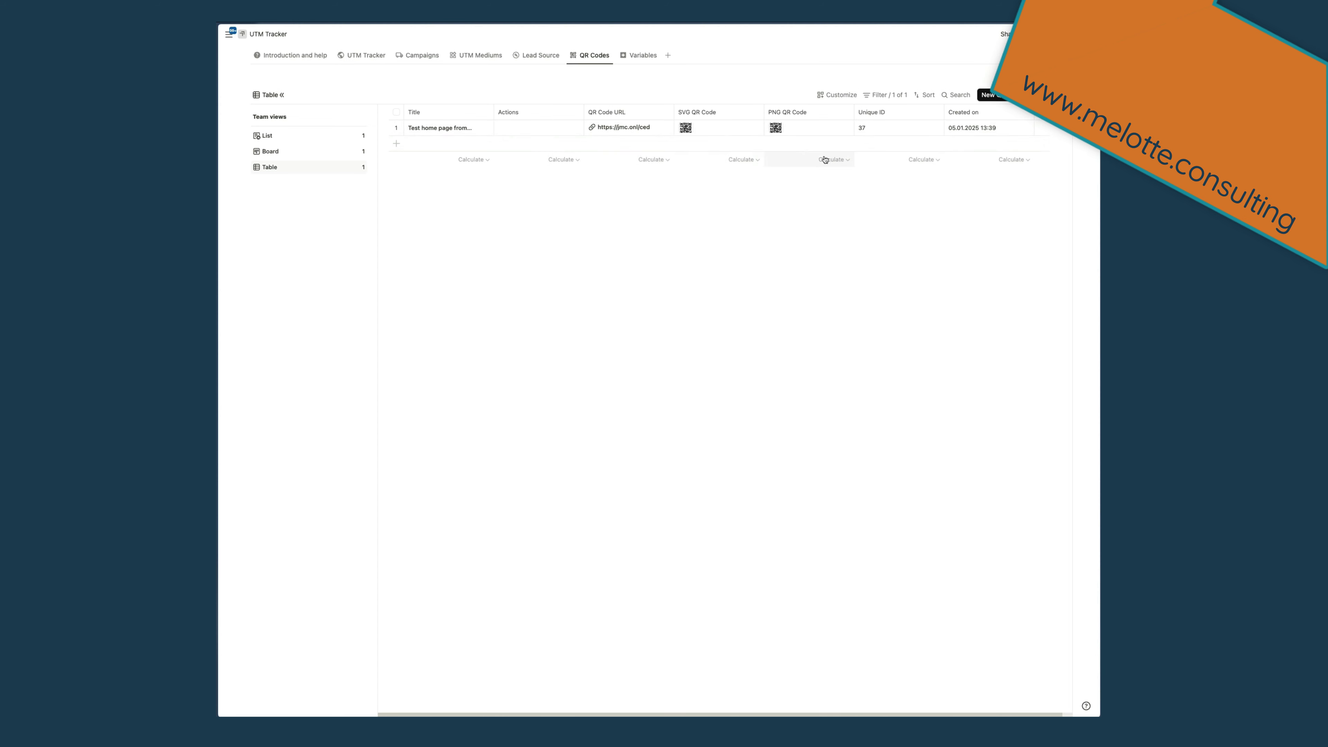
pyautogui.click(999, 95)
pyautogui.write('Test')
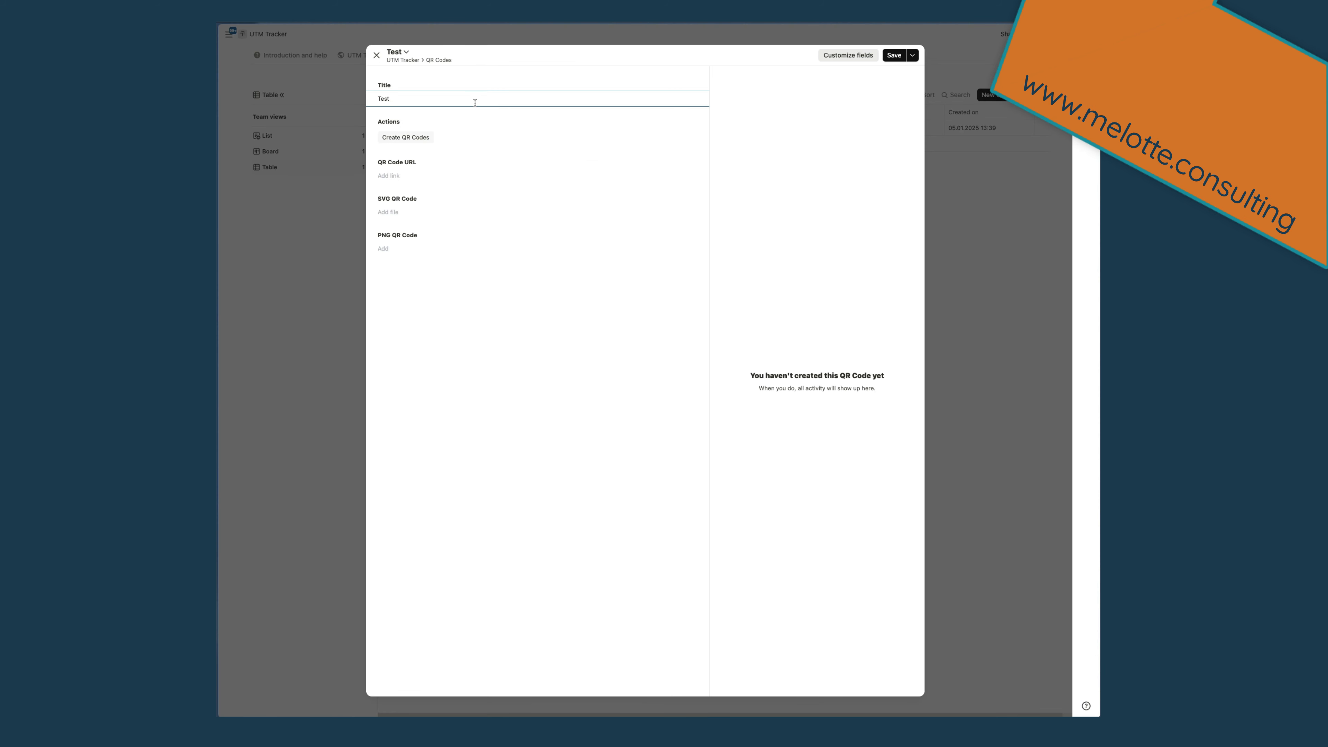
pyautogui.click(431, 175)
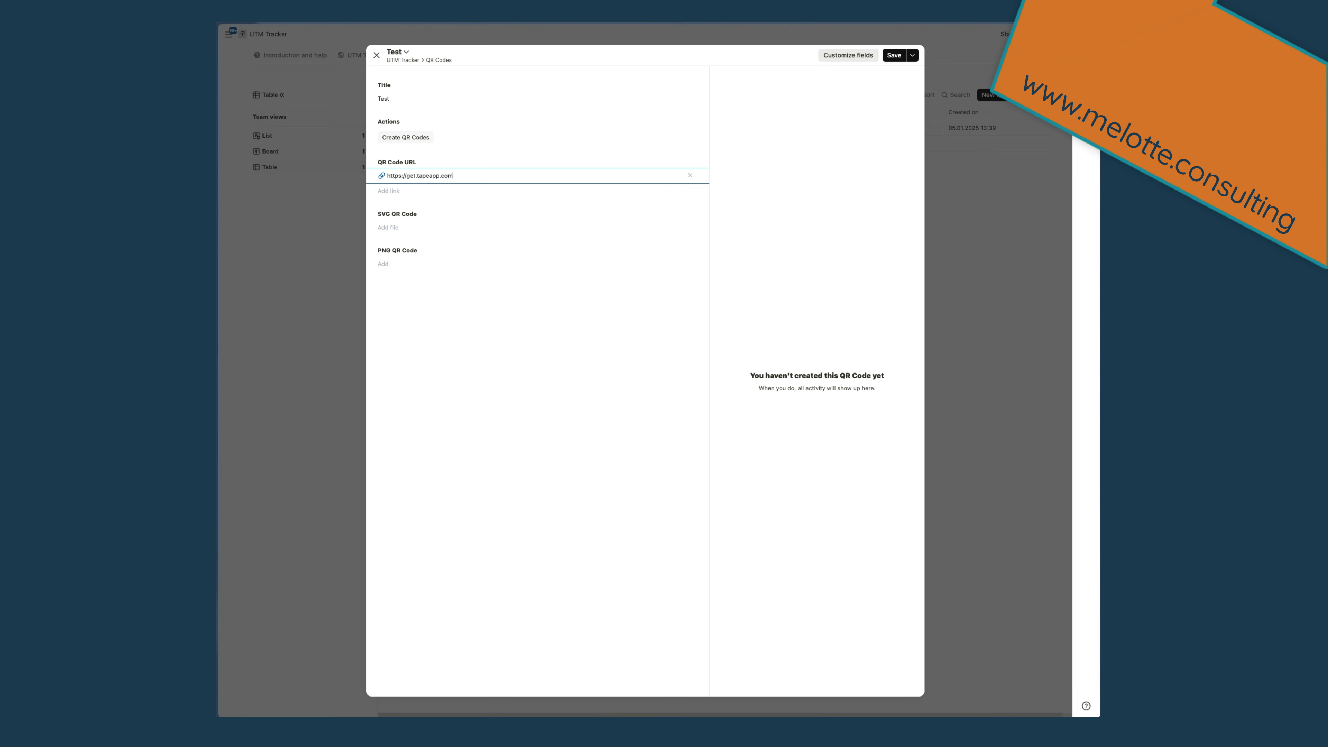
pyautogui.press('Return')
pyautogui.click(894, 55)
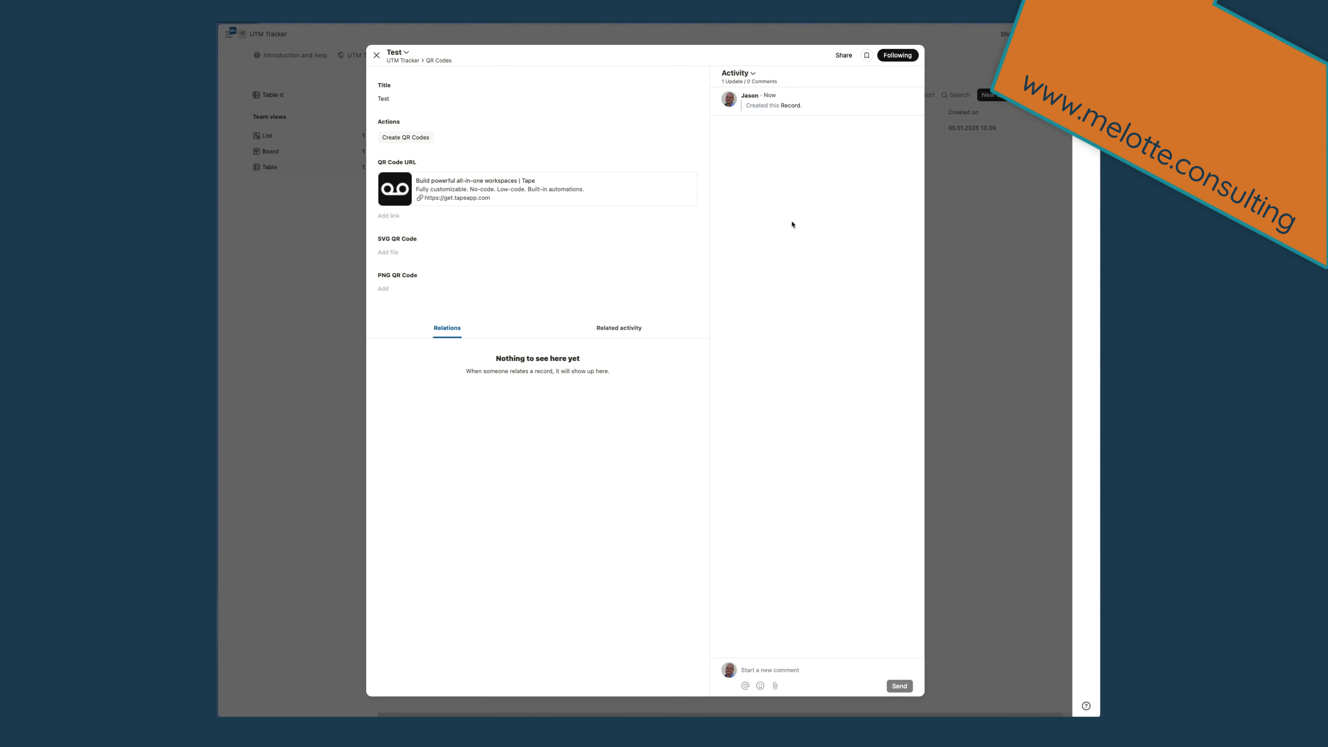